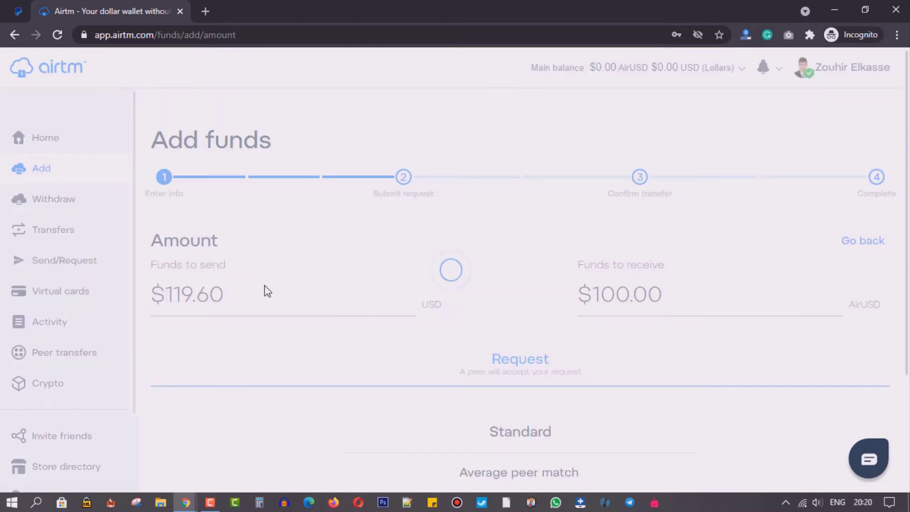
Set the funds to send to $40 and select the Standard peer match.
click(184, 308)
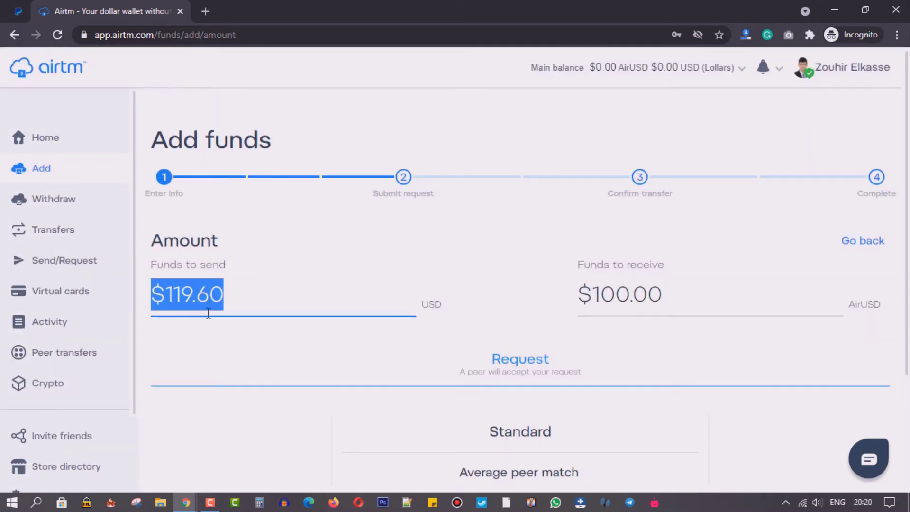
text(40)
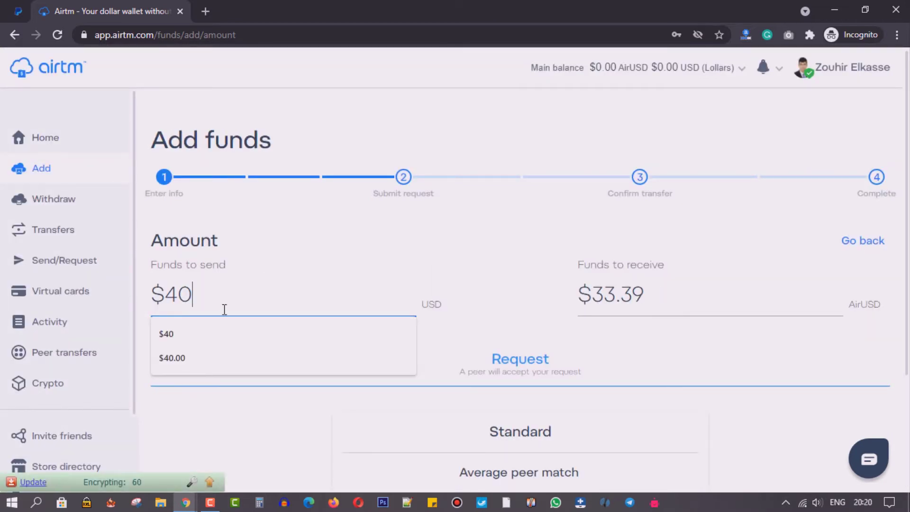
click(217, 327)
click(386, 352)
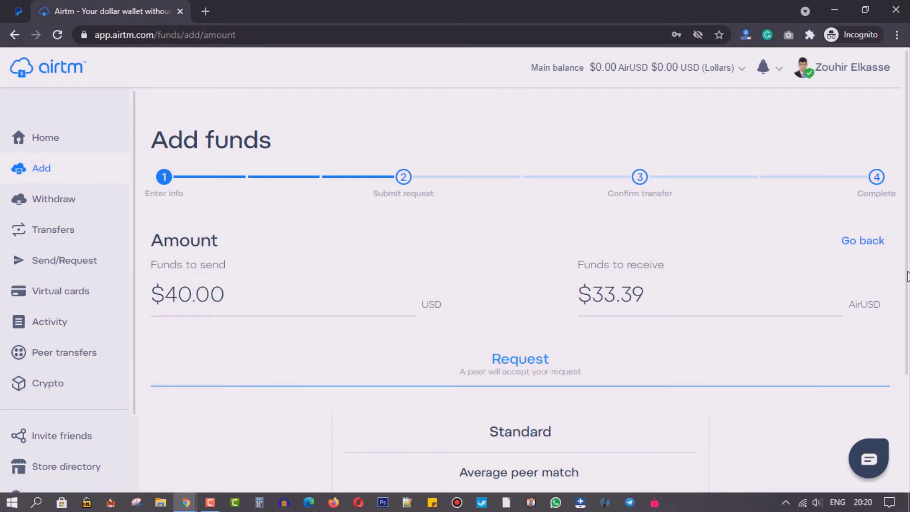
scroll(907, 275, down, 3)
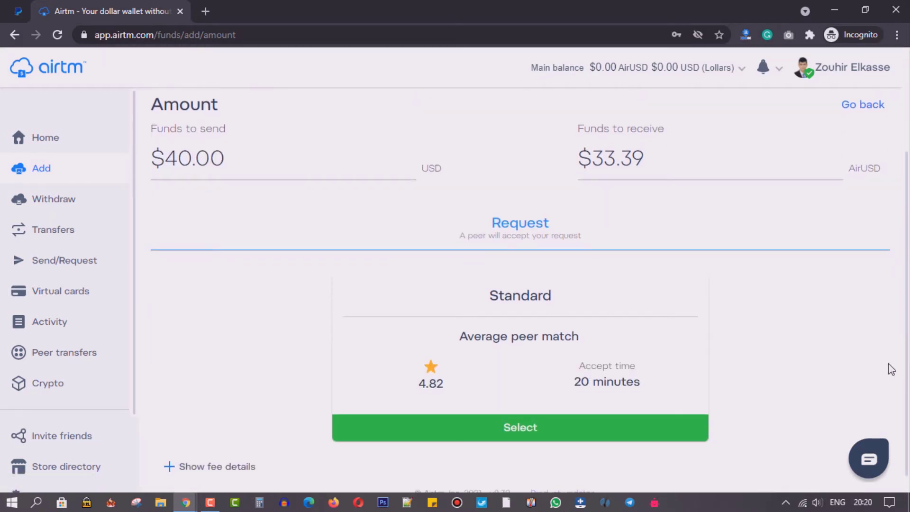
click(545, 436)
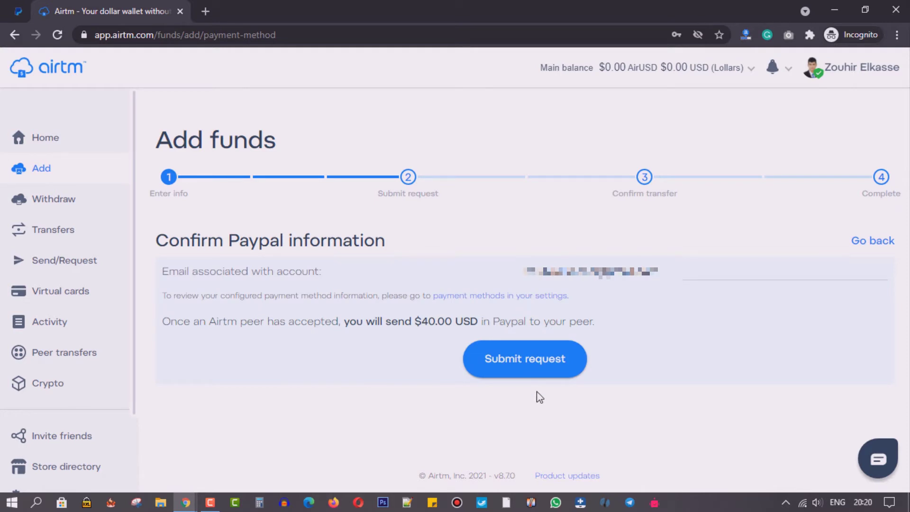
Submit the PayPal add-funds request and review its peer-matching page and summary.
click(549, 376)
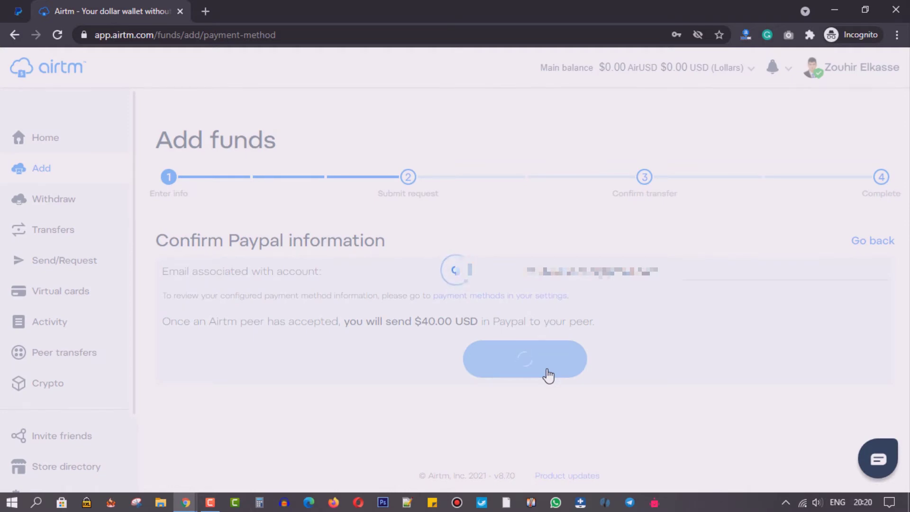
scroll(905, 305, down, 3)
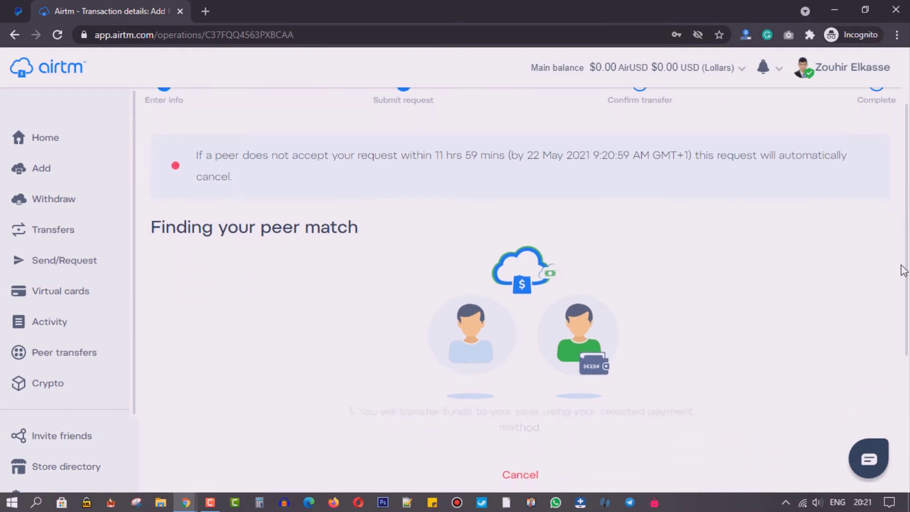
scroll(905, 306, down, 4)
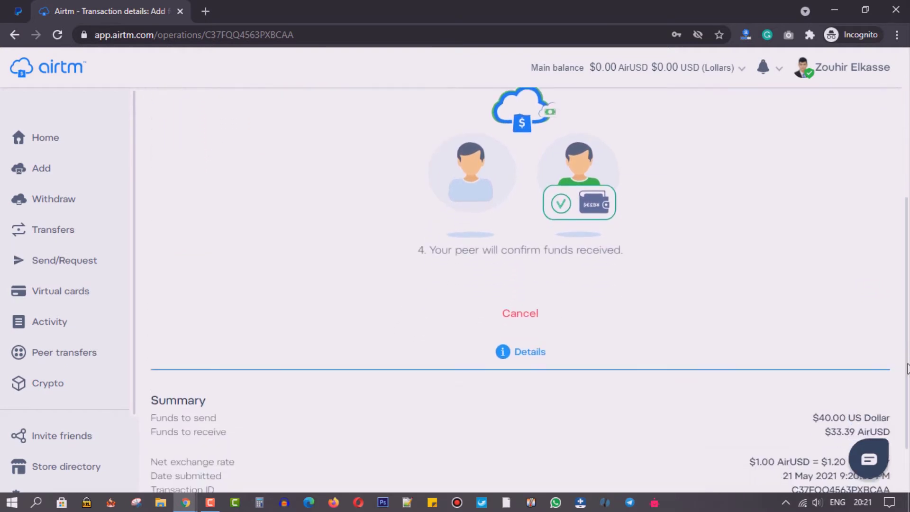
scroll(530, 290, up, 4)
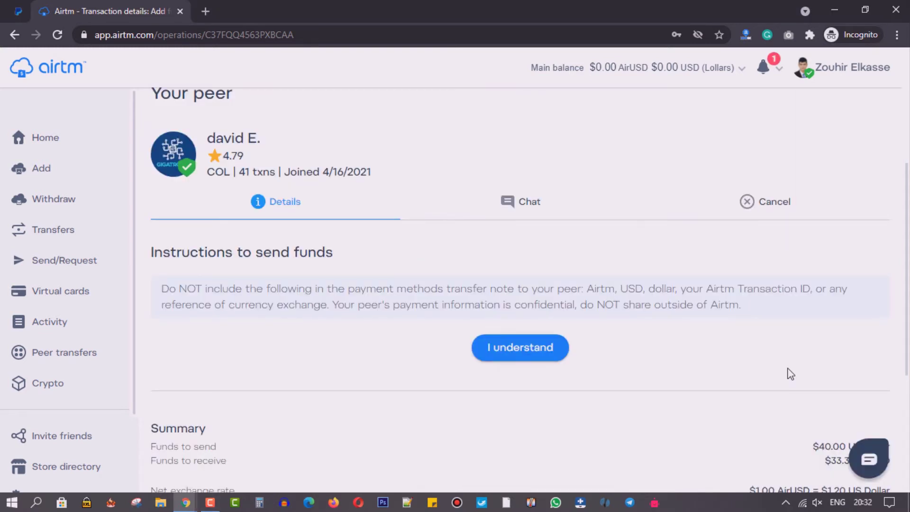
Open the chat with the matched peer and send the messages "Hi!" and "directamente".
click(524, 201)
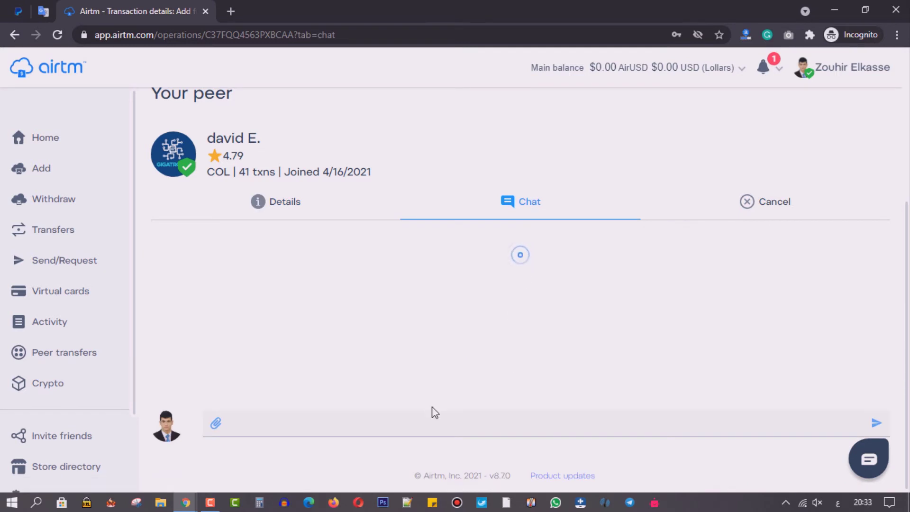
click(382, 420)
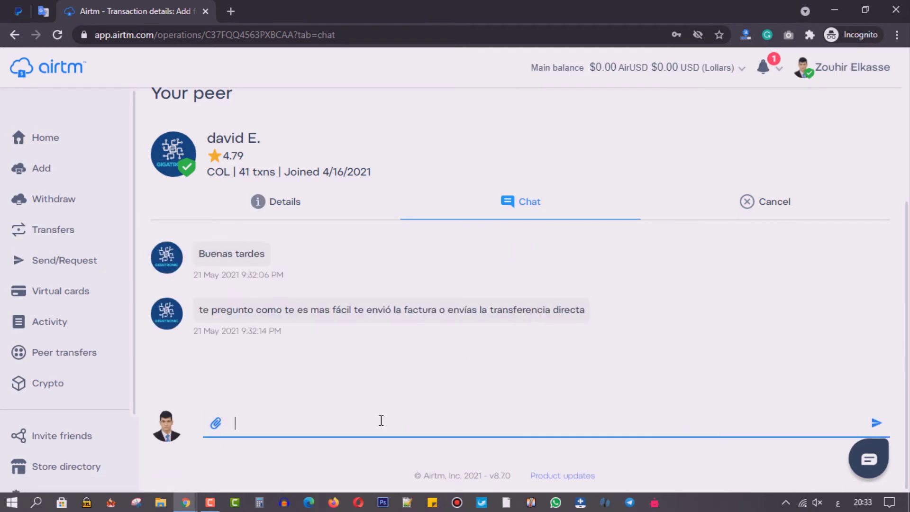
text(Hi!)
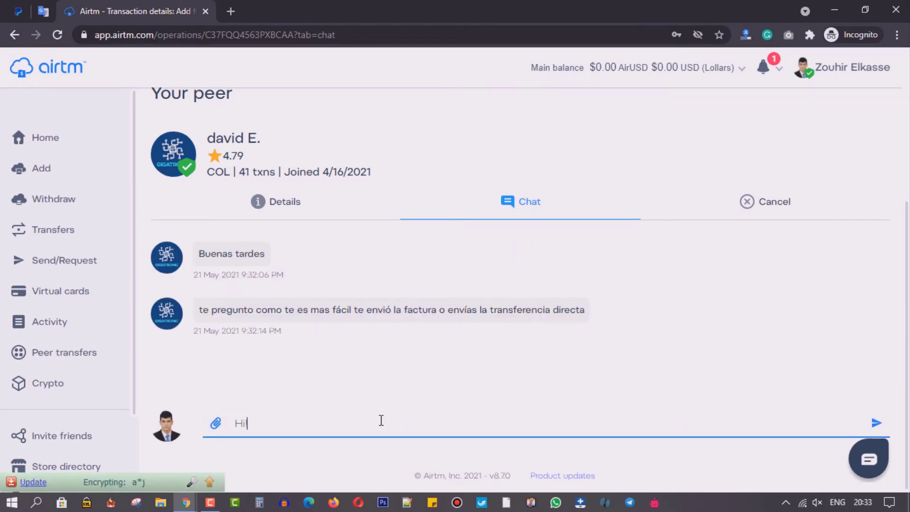
key(Return)
click(381, 421)
text(directamente)
key(Return)
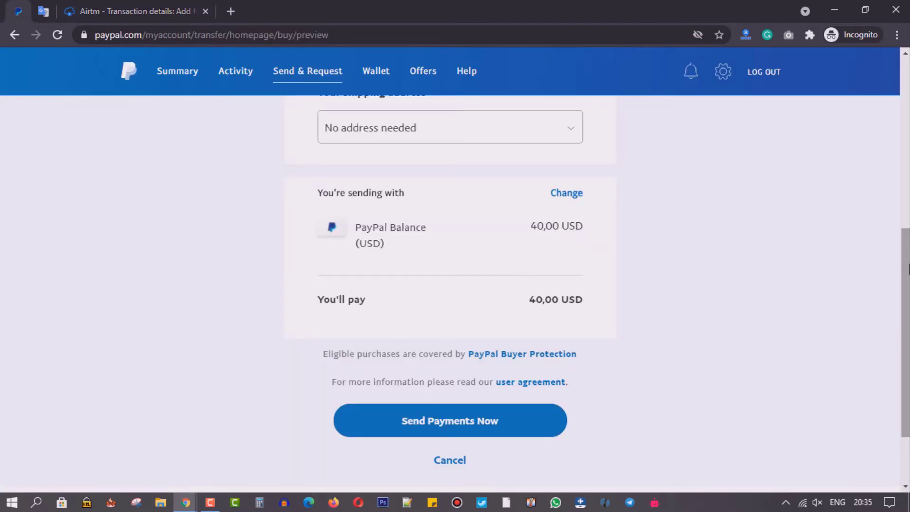
Send the 40 USD PayPal payment to the peer, and send "done" in the Airtm transaction chat.
mouse_move(906, 270)
mouse_down()
mouse_move(906, 116)
mouse_move(907, 266)
mouse_up()
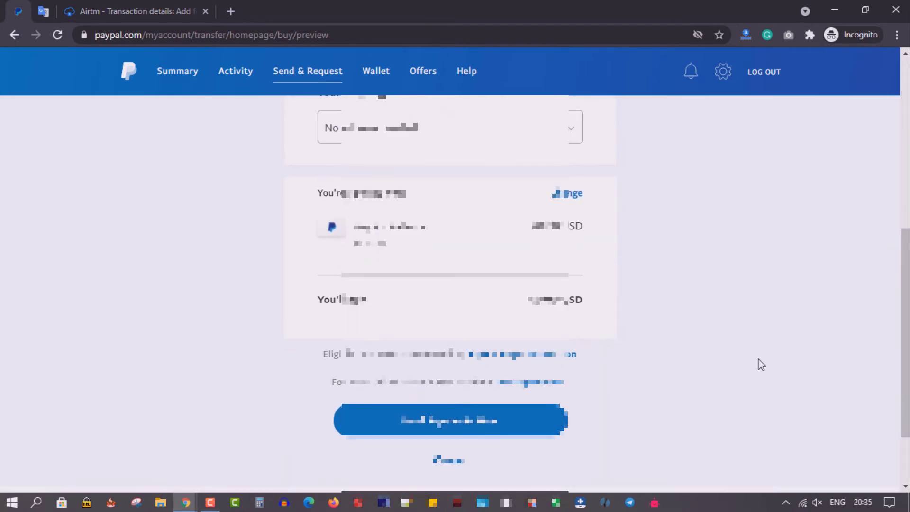
click(514, 434)
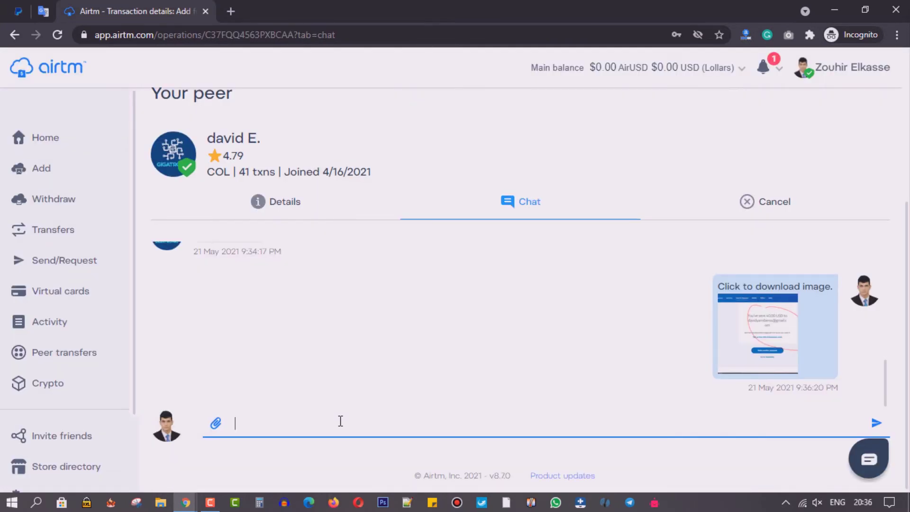
text(done)
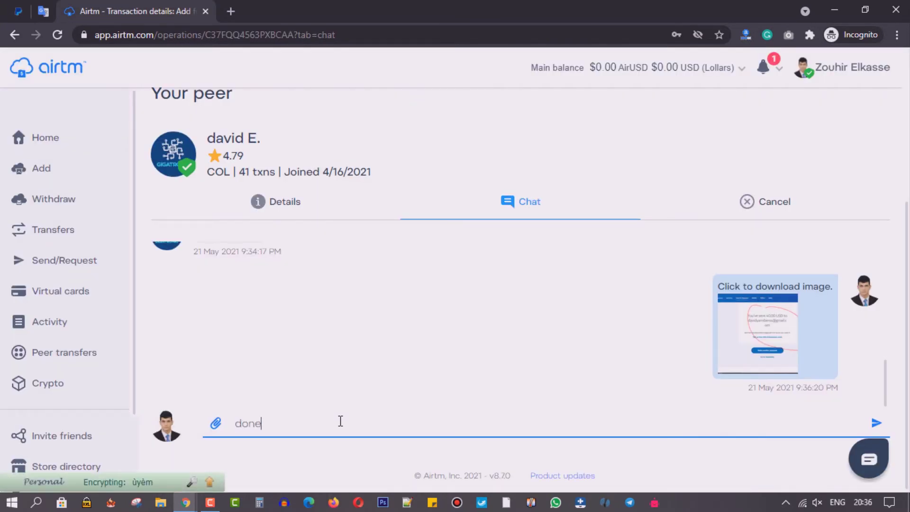
key(Return)
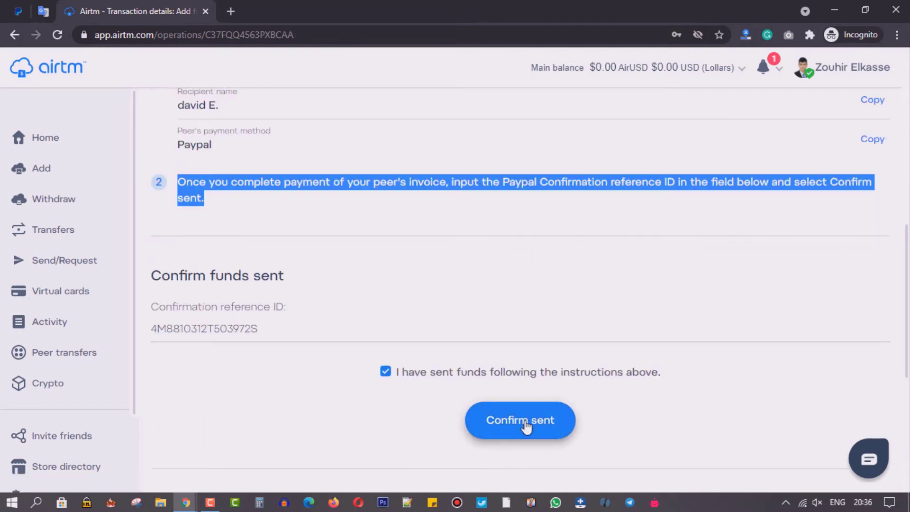
Confirm in the transaction details that the funds were sent, and dismiss the confirmation notice.
click(525, 427)
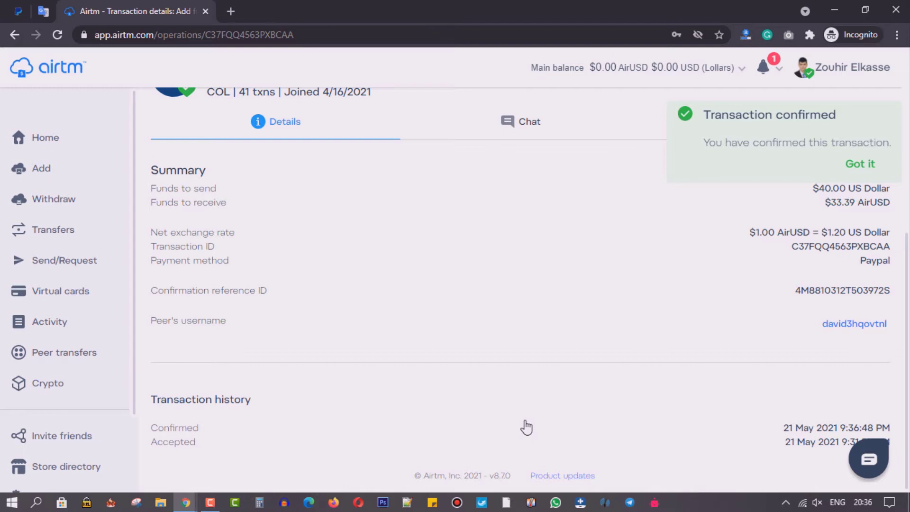
click(861, 164)
scroll(830, 220, up, 5)
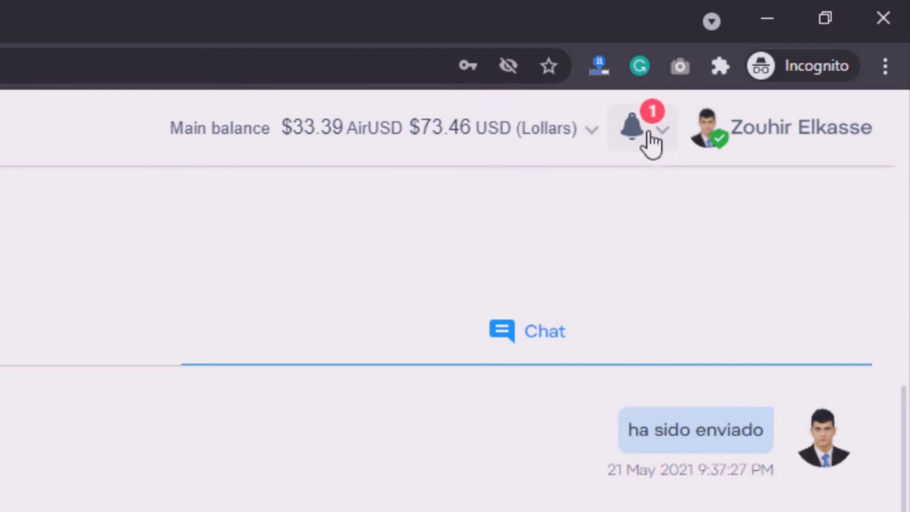
Check the account notifications and examine the add-funds transaction's status and peer chat.
click(654, 147)
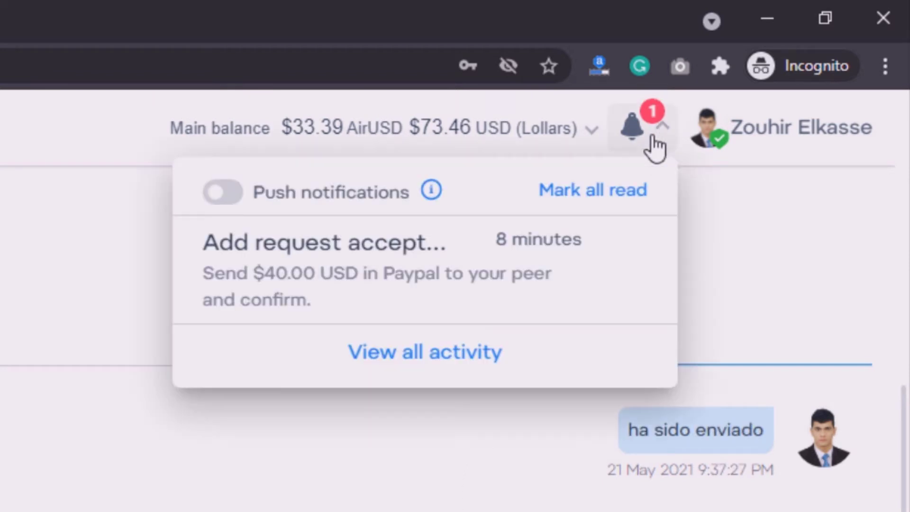
click(782, 314)
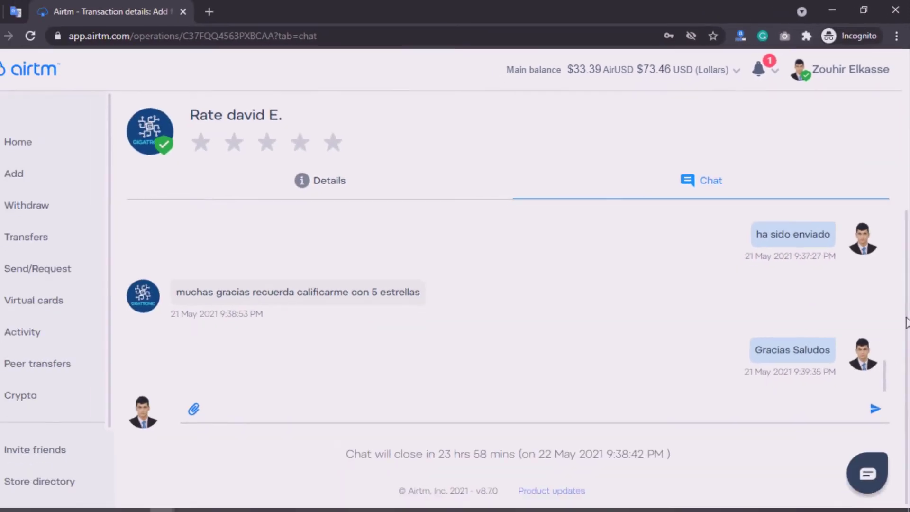
scroll(609, 190, up, 3)
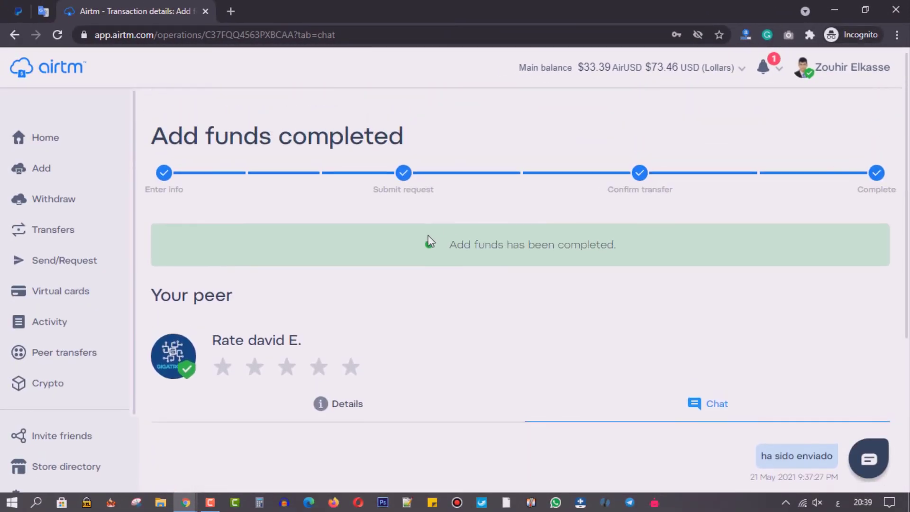
drag(449, 251, 659, 241)
click(660, 241)
scroll(892, 183, down, 5)
click(437, 388)
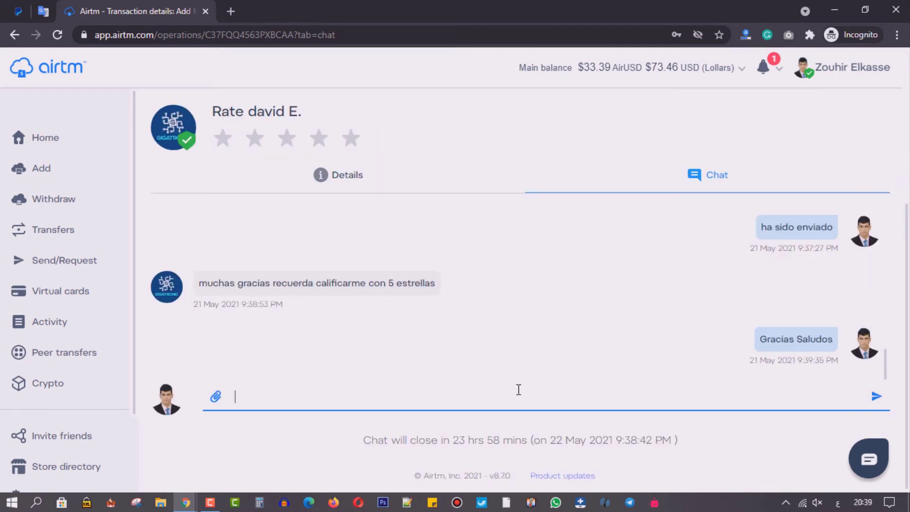
Rate the peer 5 stars and mark them as a preferred peer.
click(350, 138)
click(410, 150)
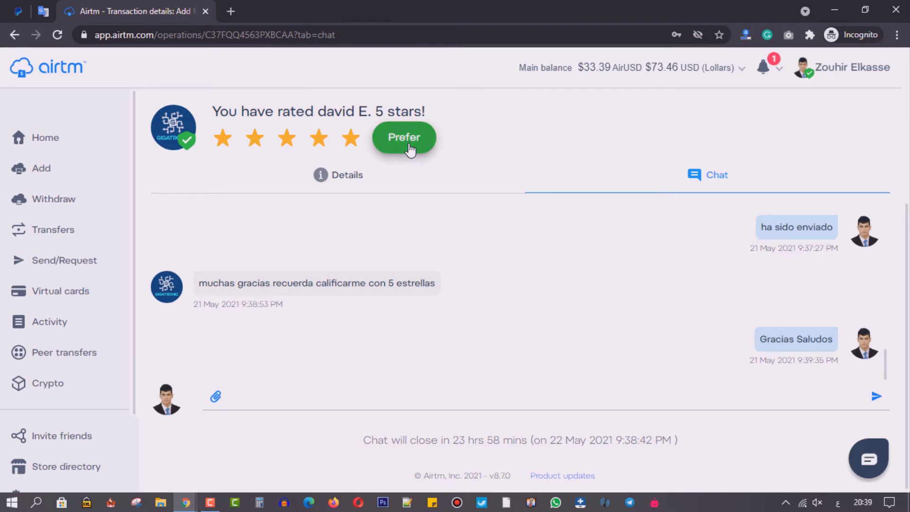
click(605, 340)
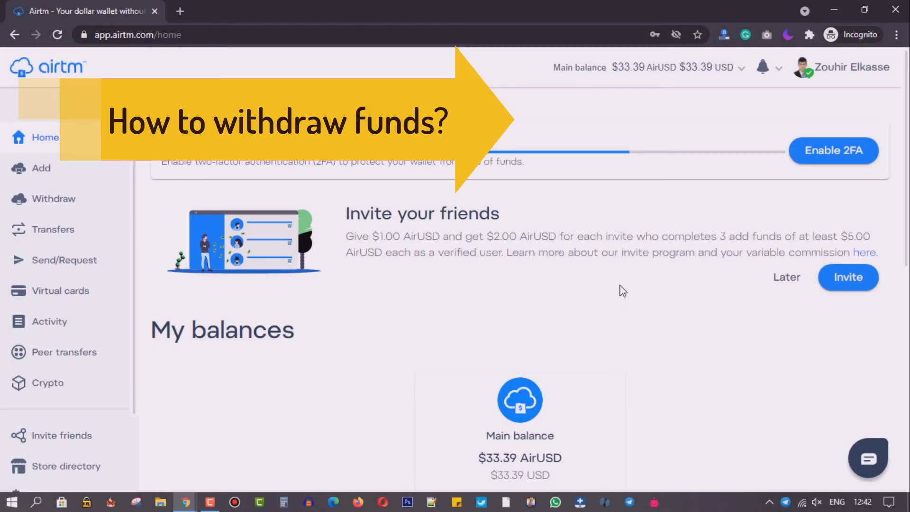
Start a withdrawal to the Binance Doge wallet using the maximum available amount, $33.39 AirUSD.
click(111, 202)
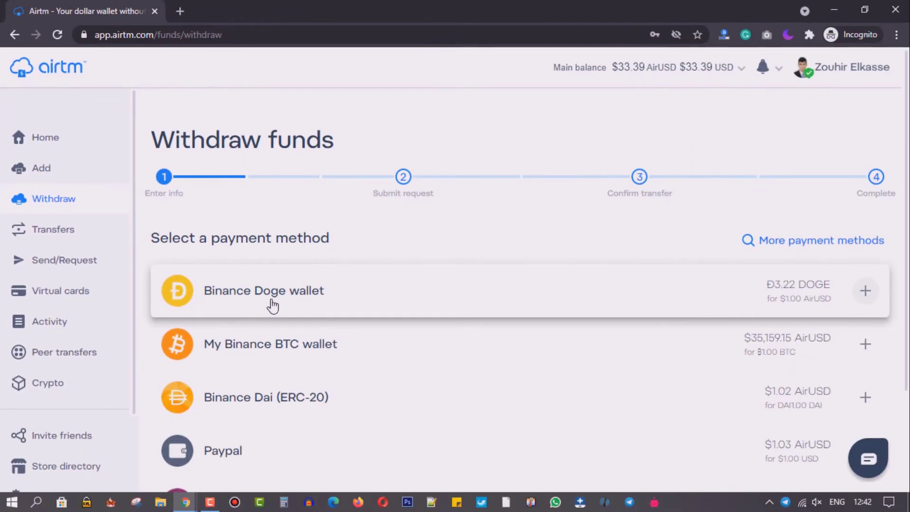
click(273, 306)
click(387, 267)
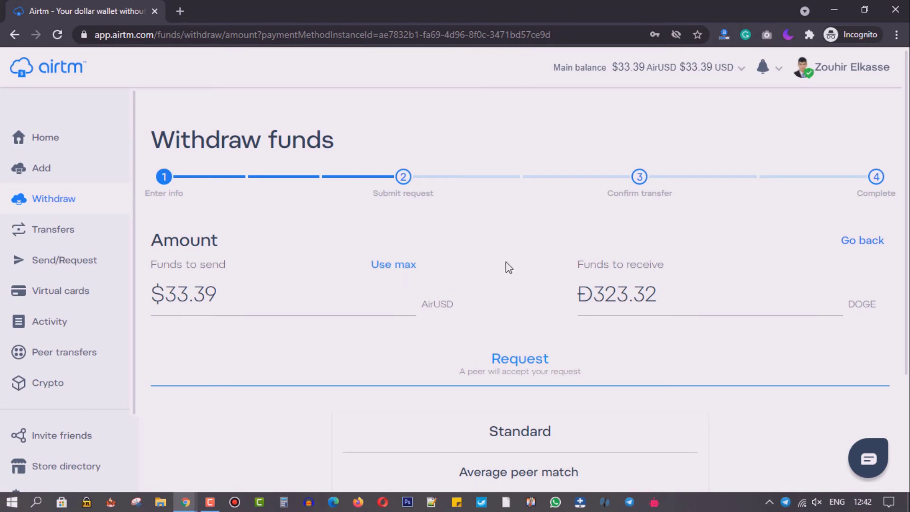
Select the Standard peer match and submit the Dogecoin withdrawal request.
scroll(494, 289, down, 3)
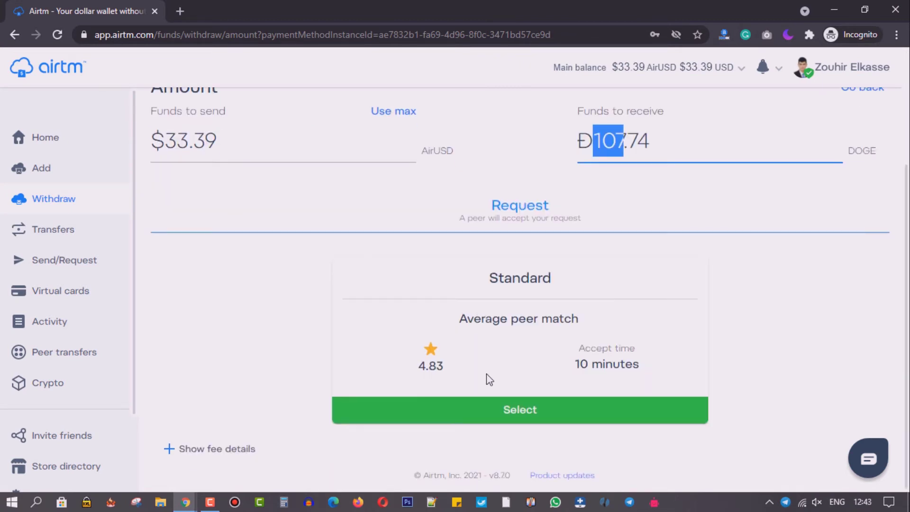
click(505, 407)
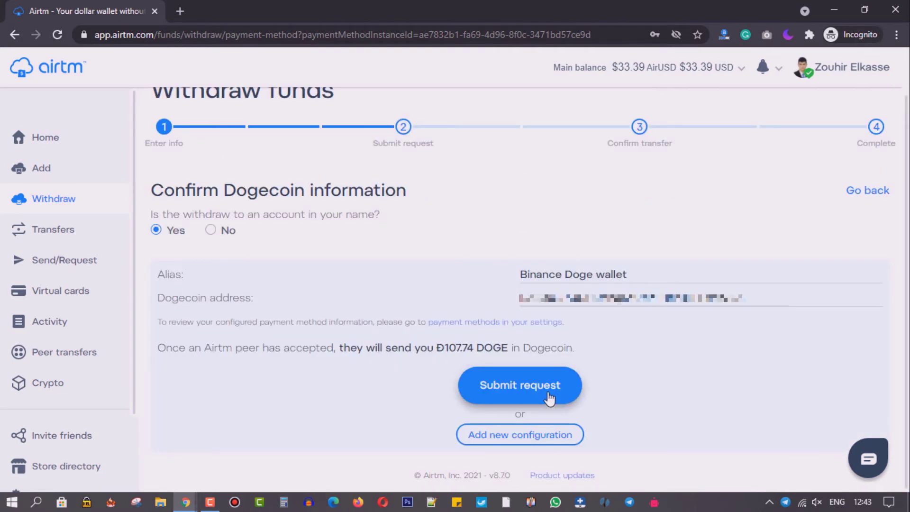
click(550, 399)
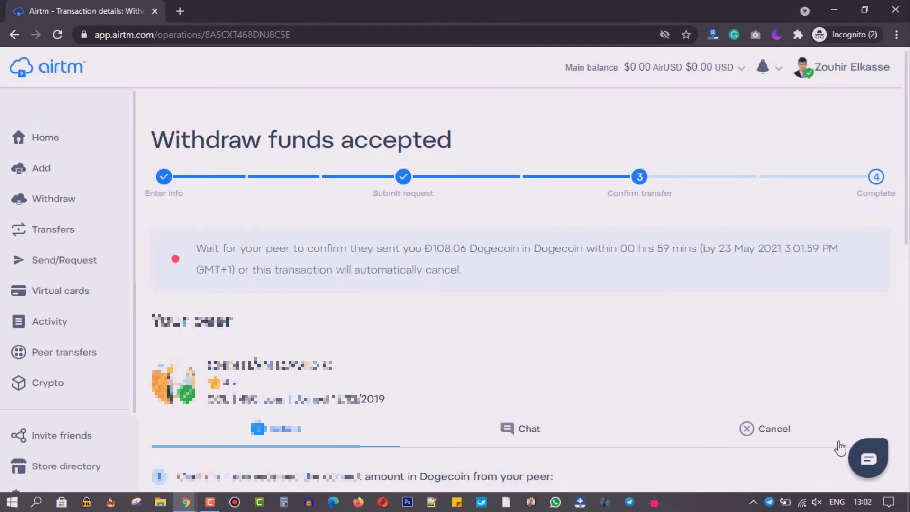
Open the chat with the withdrawal peer and send the message "Hi!".
scroll(668, 343, down, 4)
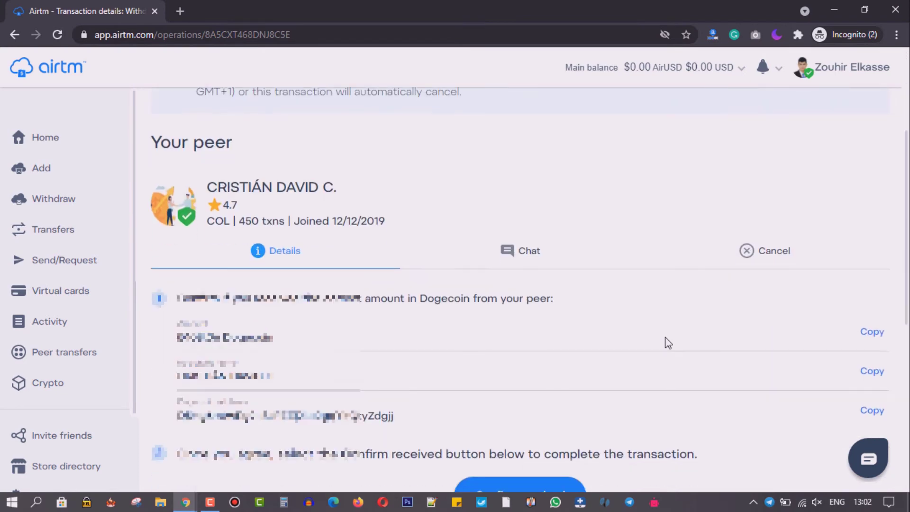
click(543, 264)
click(461, 420)
text(Hi!)
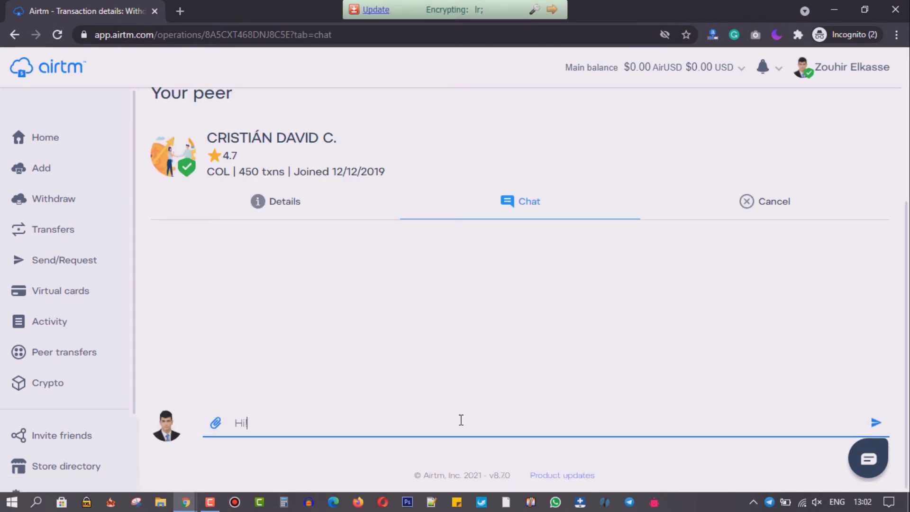
key(Return)
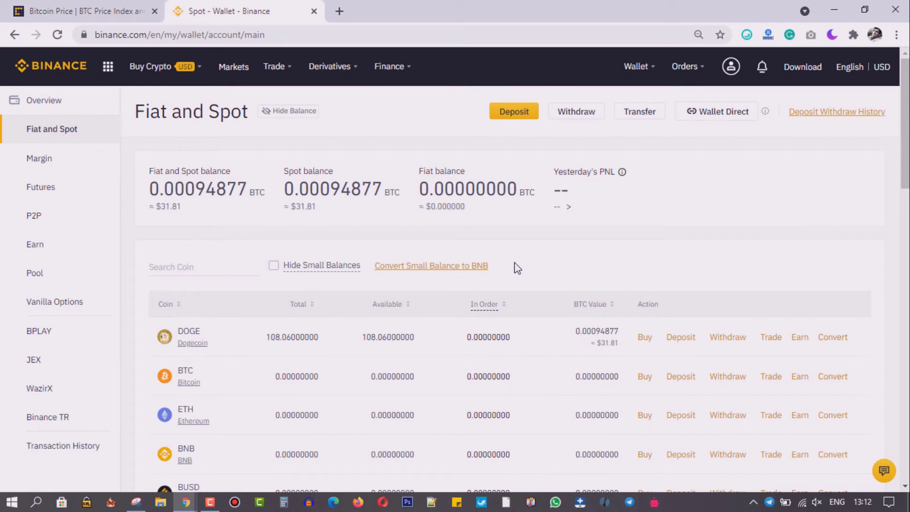
Switch from Binance back to the Airtm withdrawal and confirm that the correct Dogecoin amount was received.
key(alt+Tab)
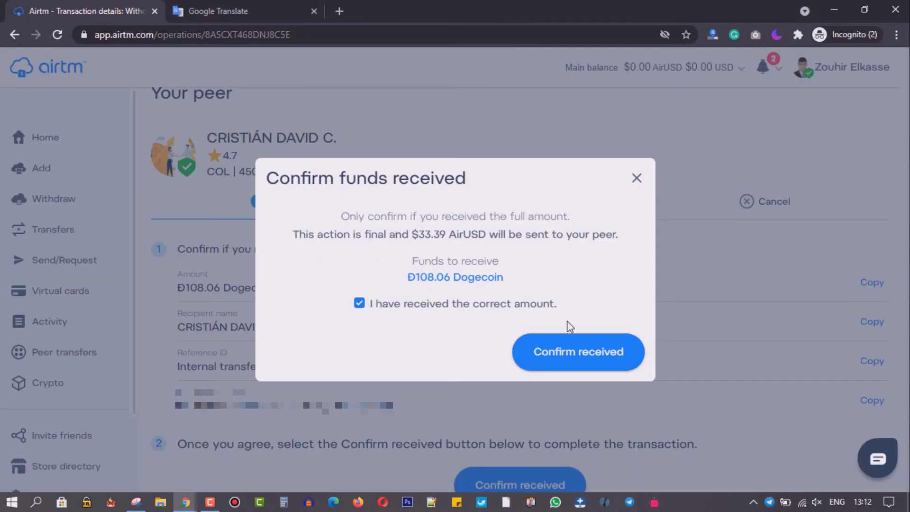
click(574, 356)
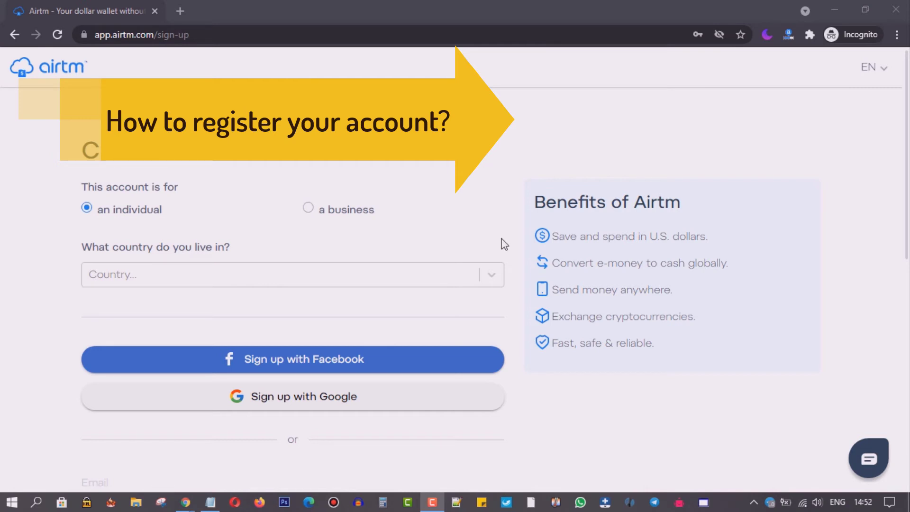
Choose Canada as the country of residence for the new individual account.
click(490, 277)
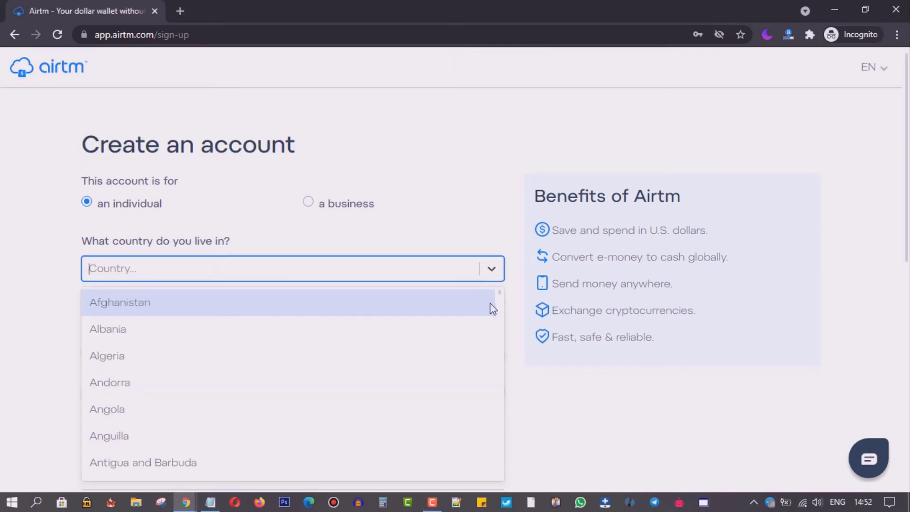
scroll(451, 342, down, 20)
scroll(451, 344, down, 20)
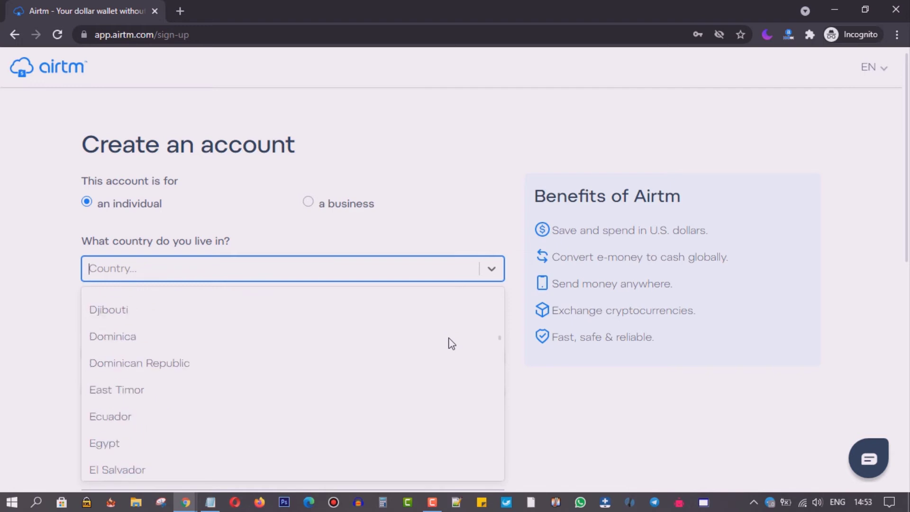
text(canada)
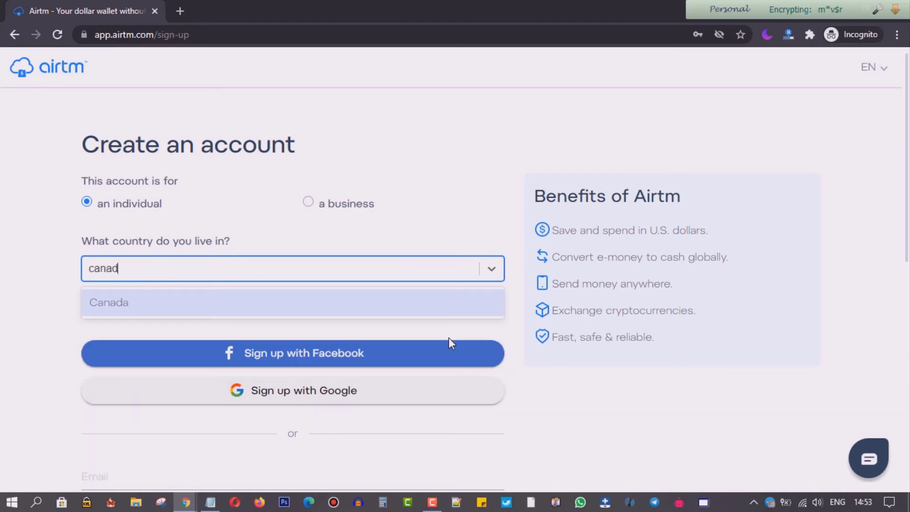
click(425, 316)
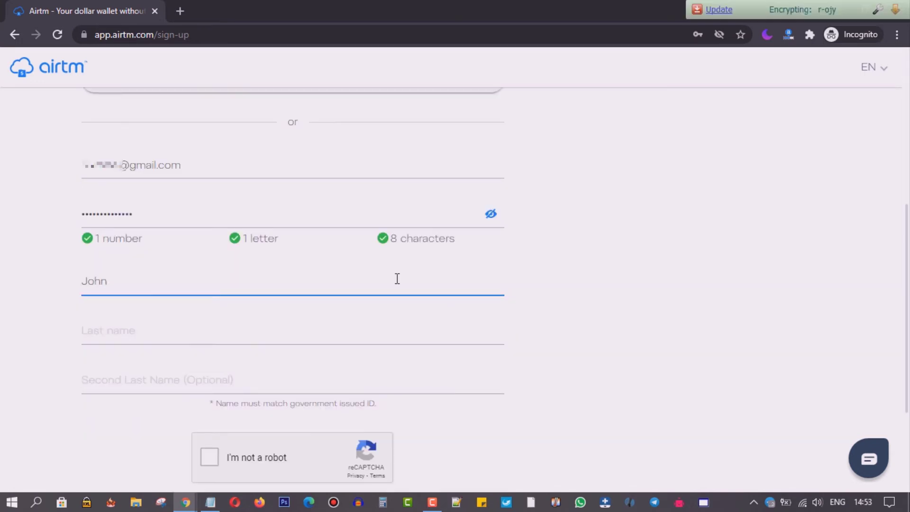
Fill in the account holder's last name on the sign-up form and submit it to create the account.
key(Tab)
text(D)
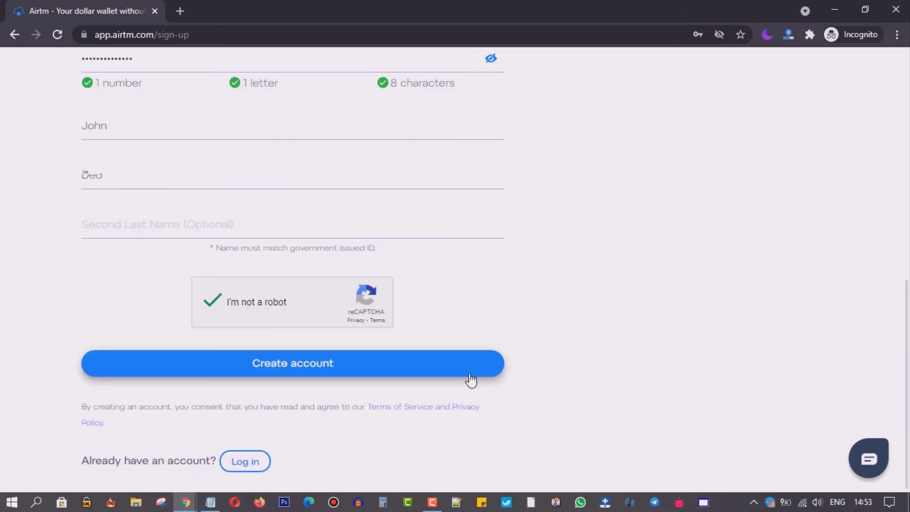
click(469, 378)
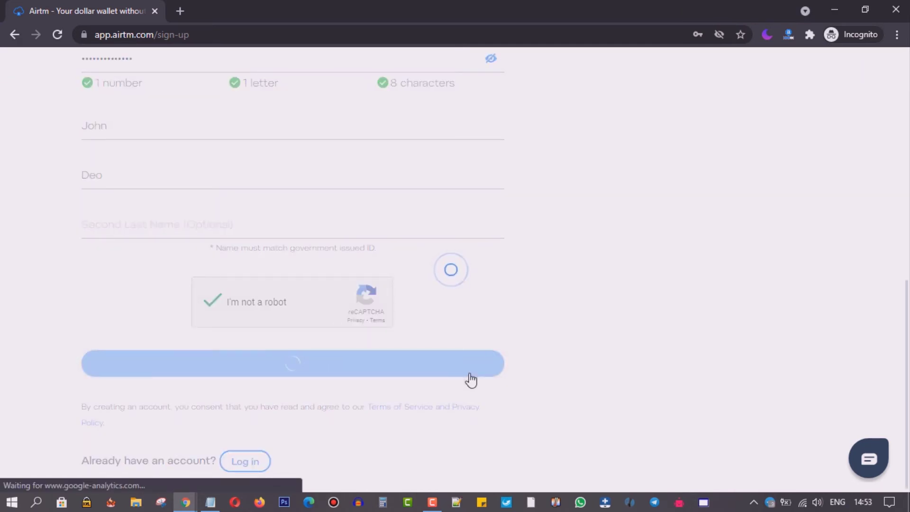